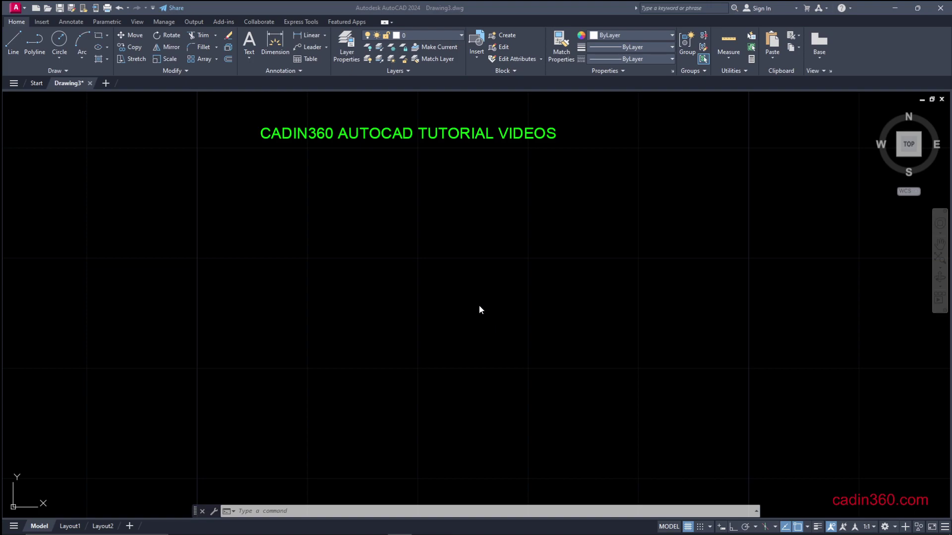
- Review the drawing units via UN and accept the current settings
click(301, 512)
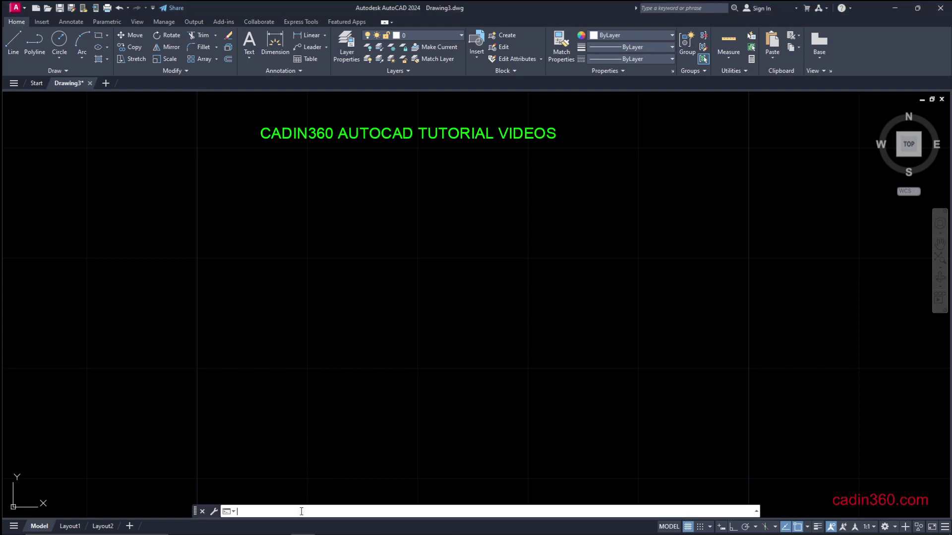
text(UN)
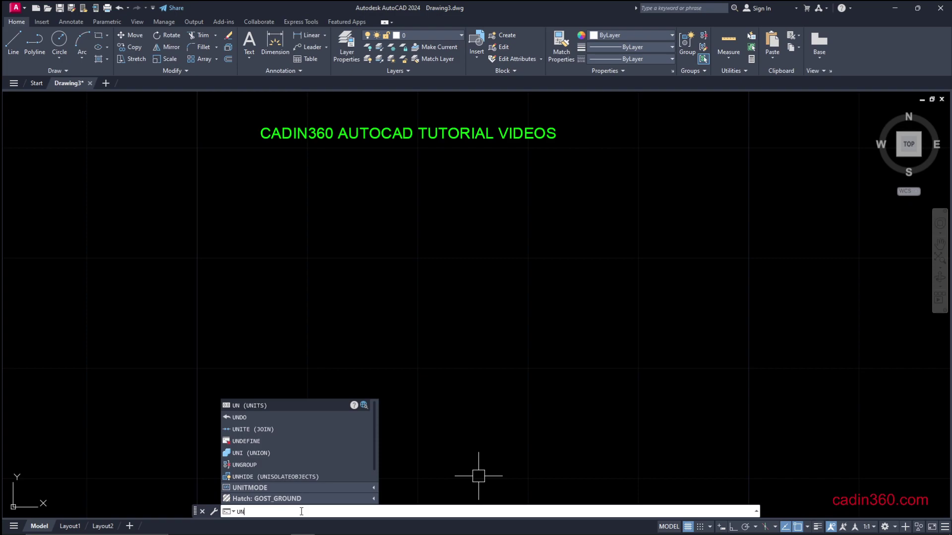
key(Return)
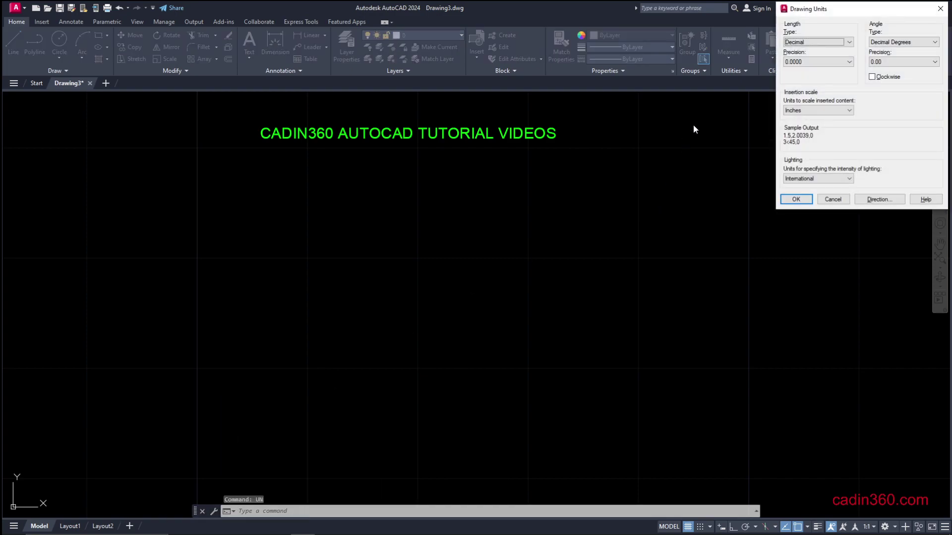
mouse_move(832, 15)
mouse_down()
mouse_move(718, 129)
mouse_move(680, 143)
mouse_up()
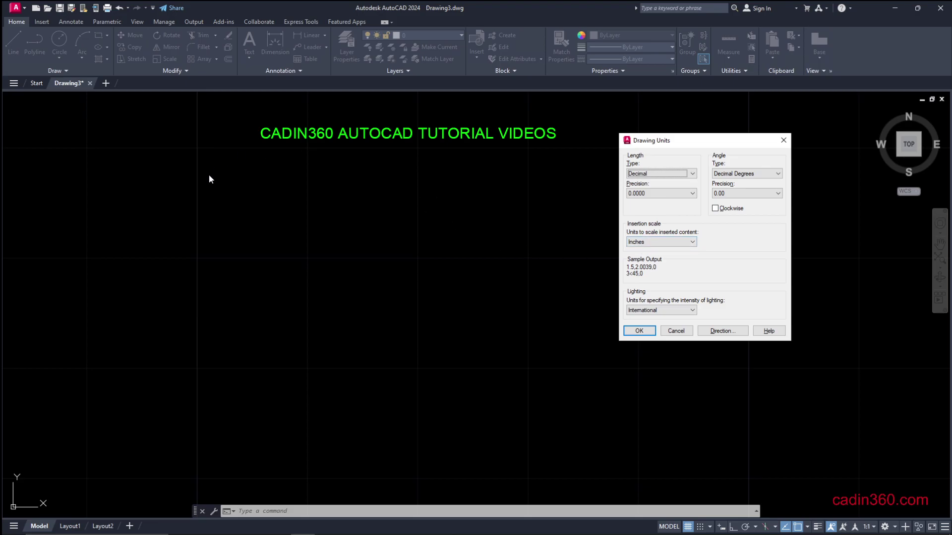
click(640, 330)
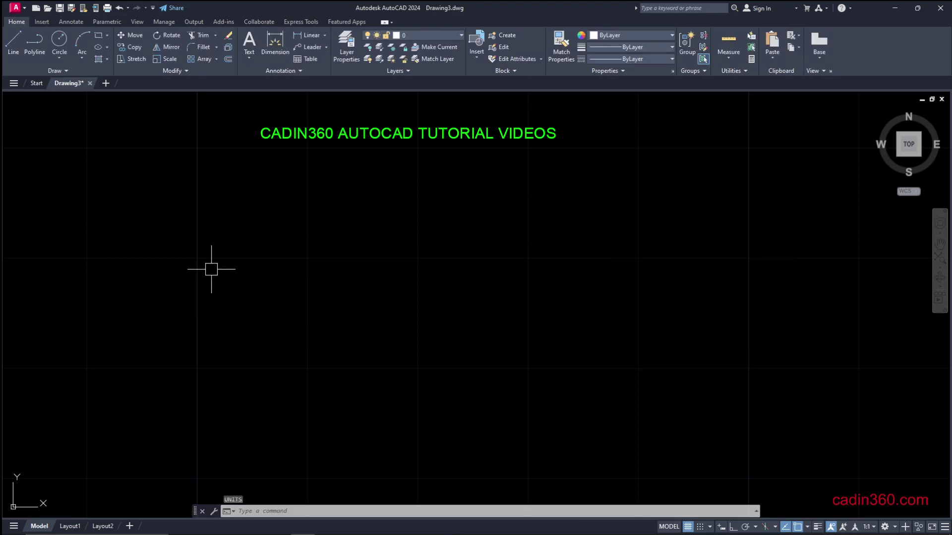
- Draw a rectangle of length 10 and width 20 using the Dimensions option
click(99, 35)
click(362, 185)
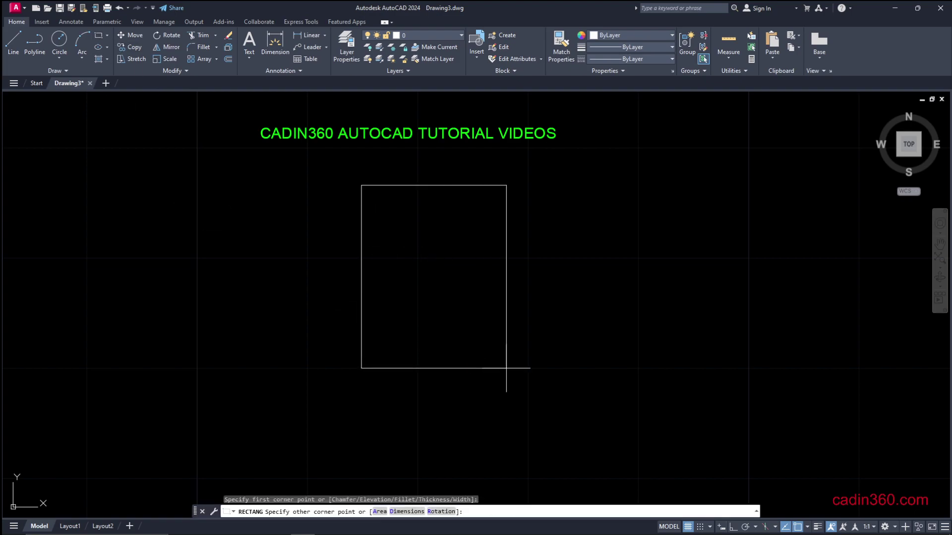
text(D)
key(Return)
text(10)
key(Return)
text(20)
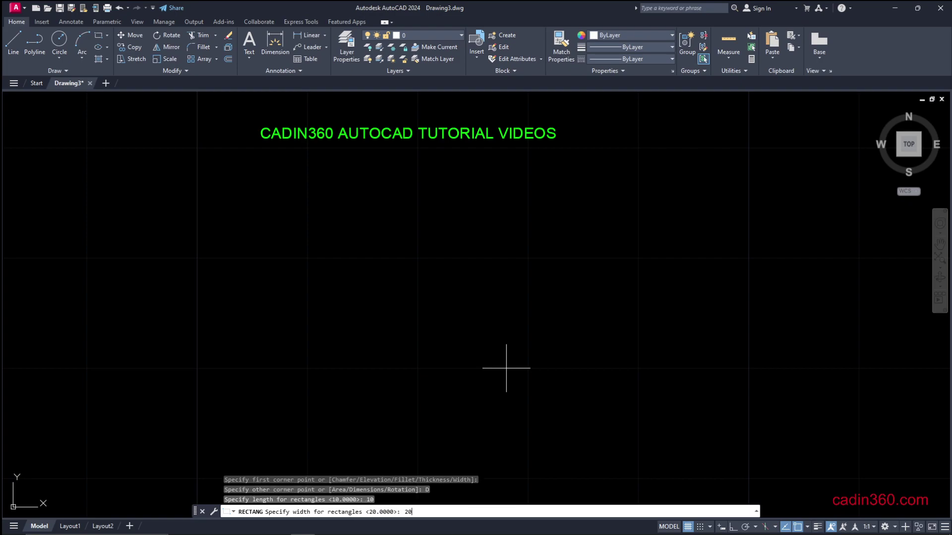
key(Return)
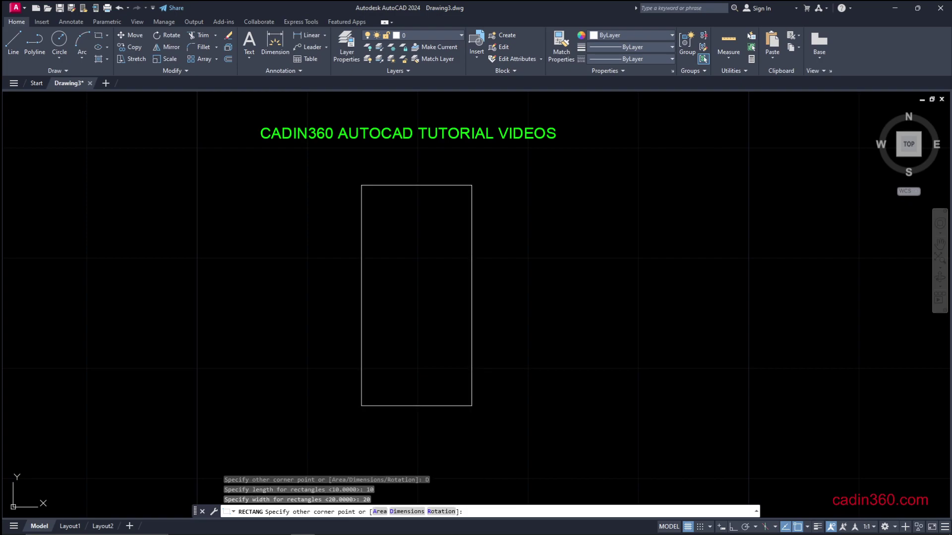
click(620, 294)
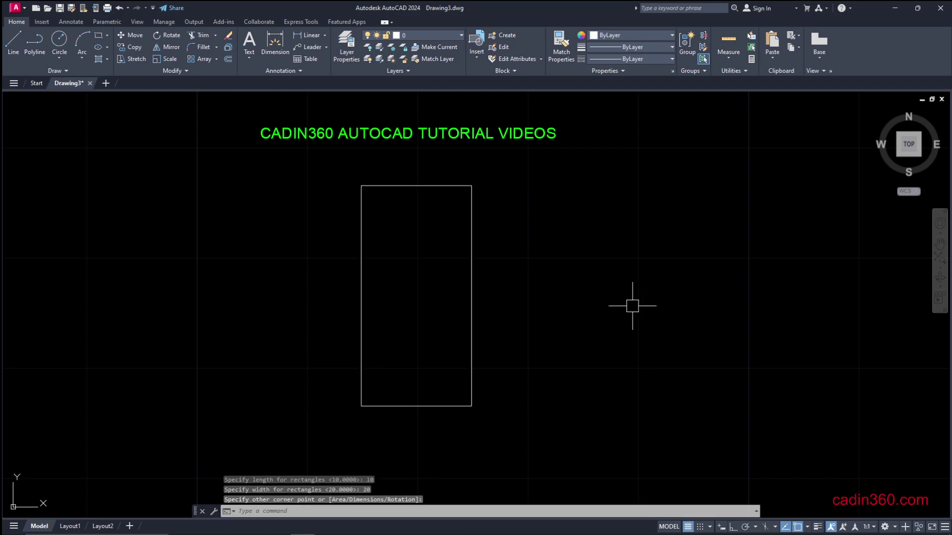
- Add two linear dimensions: 10 above the top edge and 20 right of the right edge
click(300, 35)
key(Return)
click(421, 186)
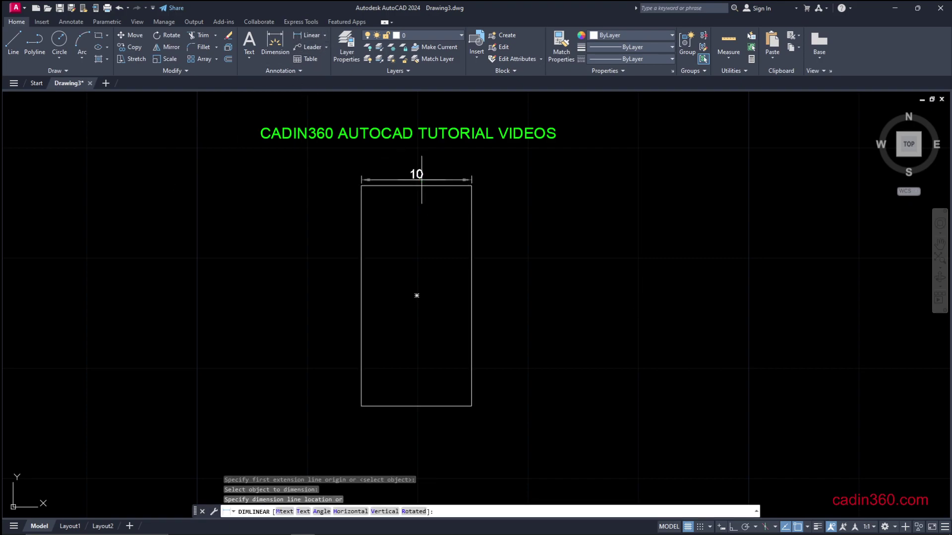
click(421, 171)
click(305, 31)
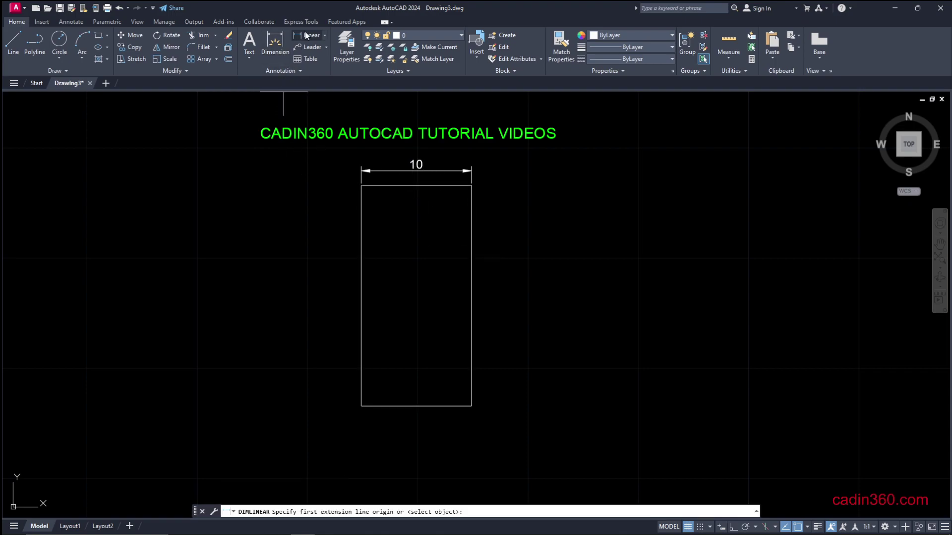
key(Return)
click(471, 247)
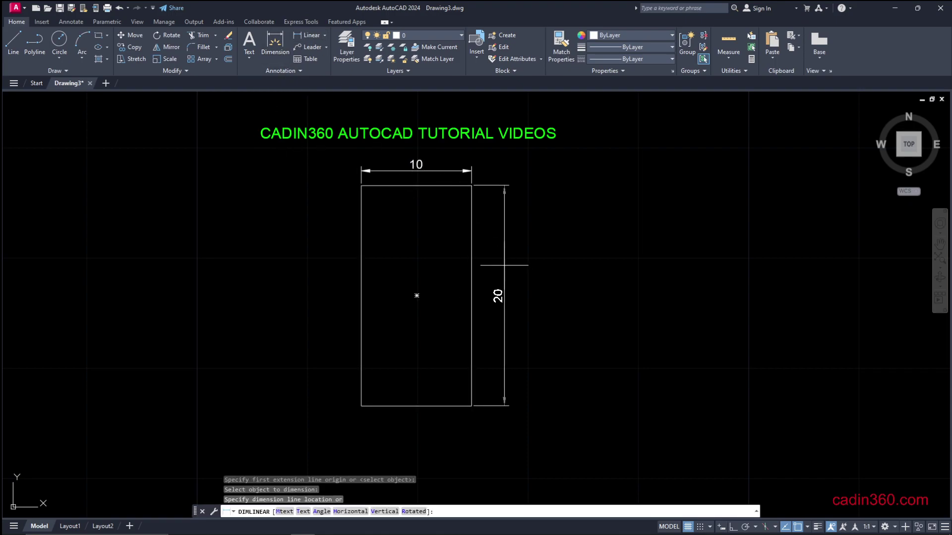
click(504, 265)
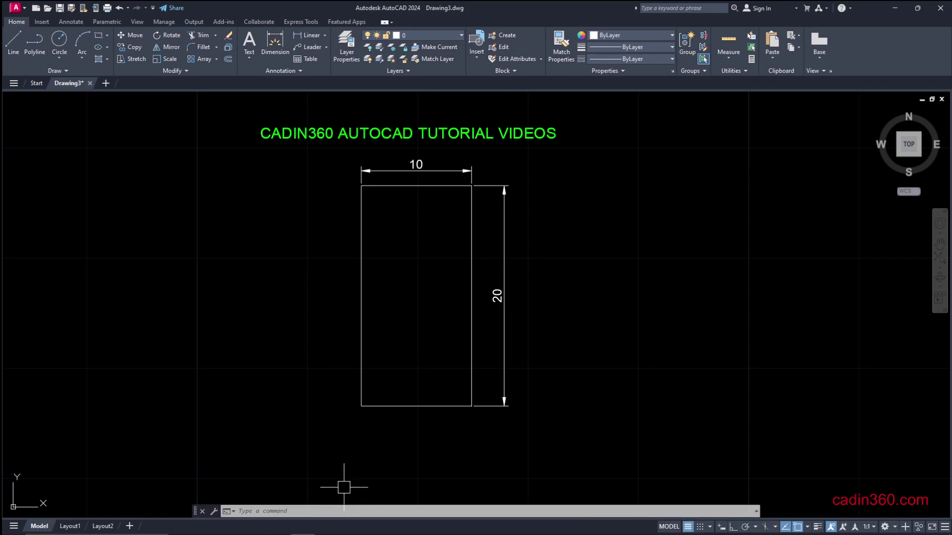
- Run -DWGUNITS with Millimeters (3), Decimal format and precision 4, keeping insert-scaling defaults
text(-)
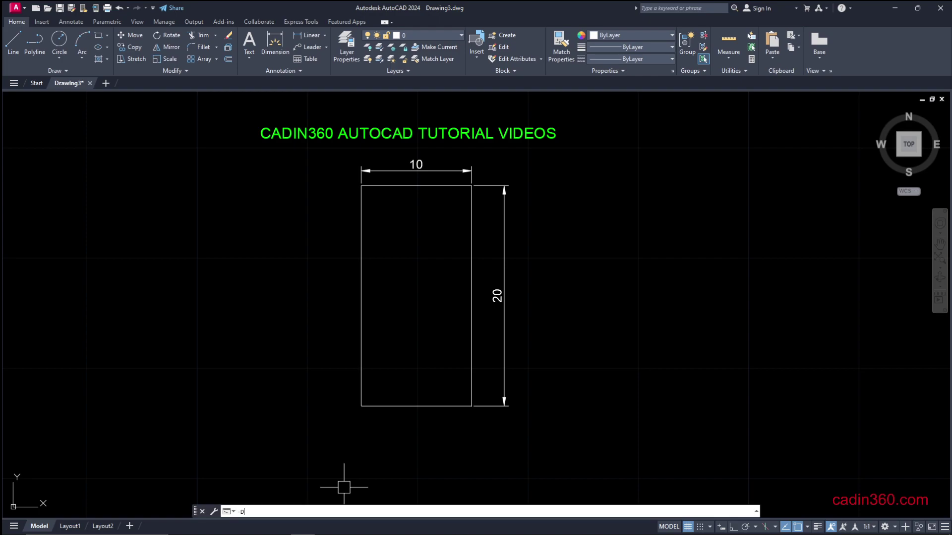
text(DW)
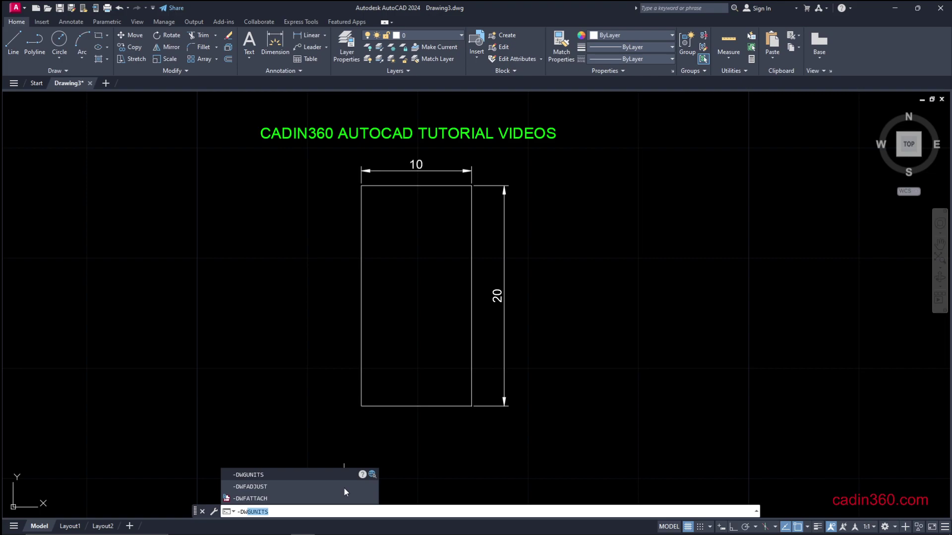
text(GUNIT)
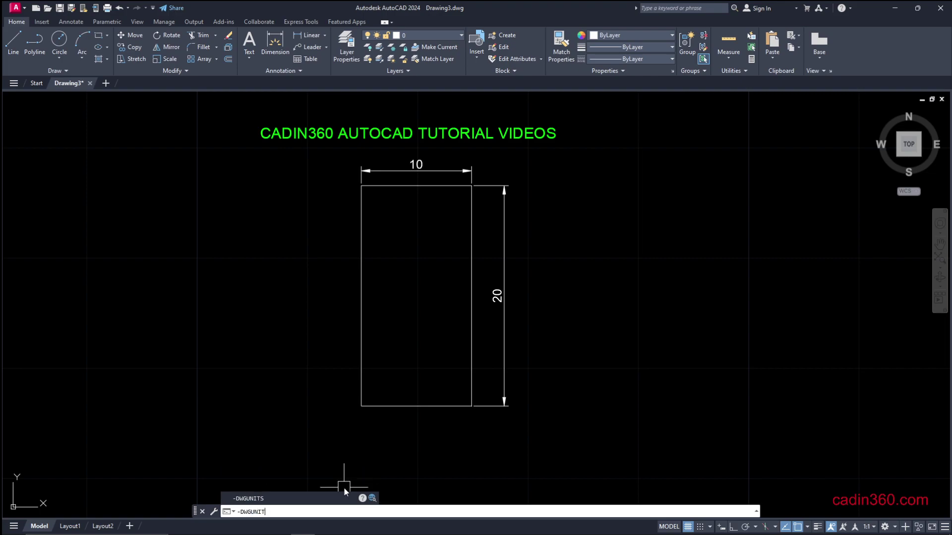
key(Return)
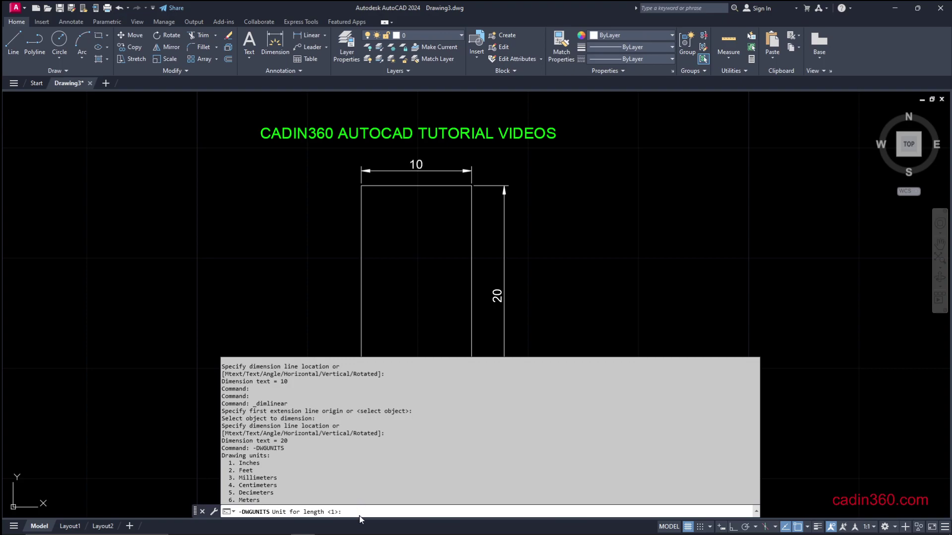
text(3)
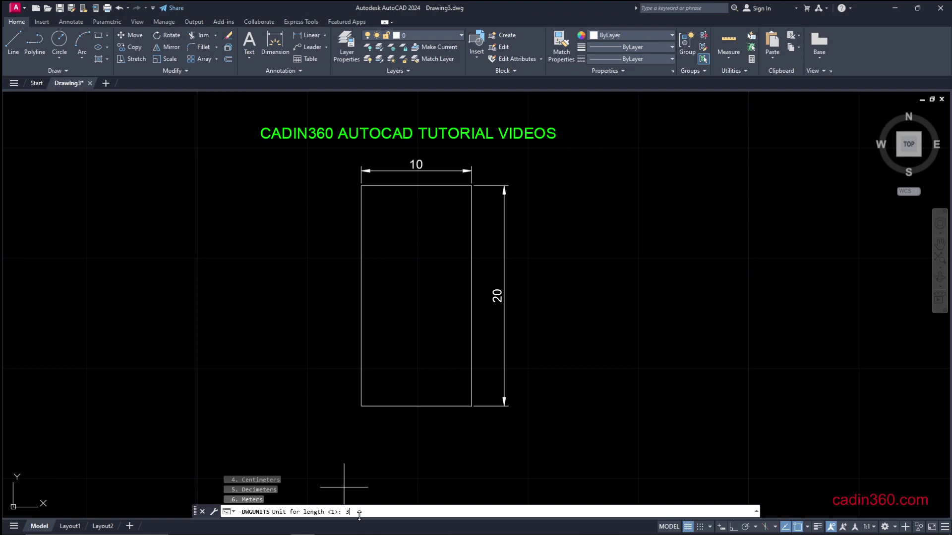
key(Return)
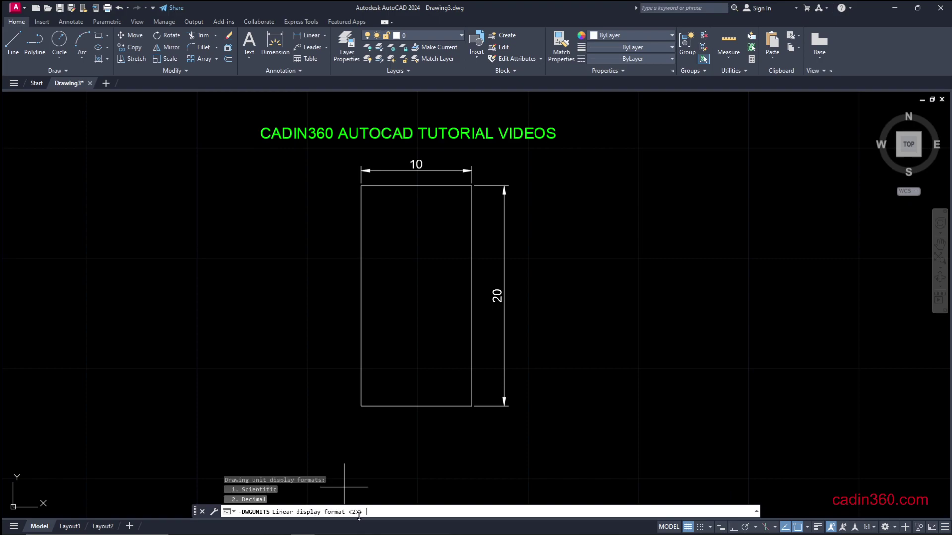
key(Return)
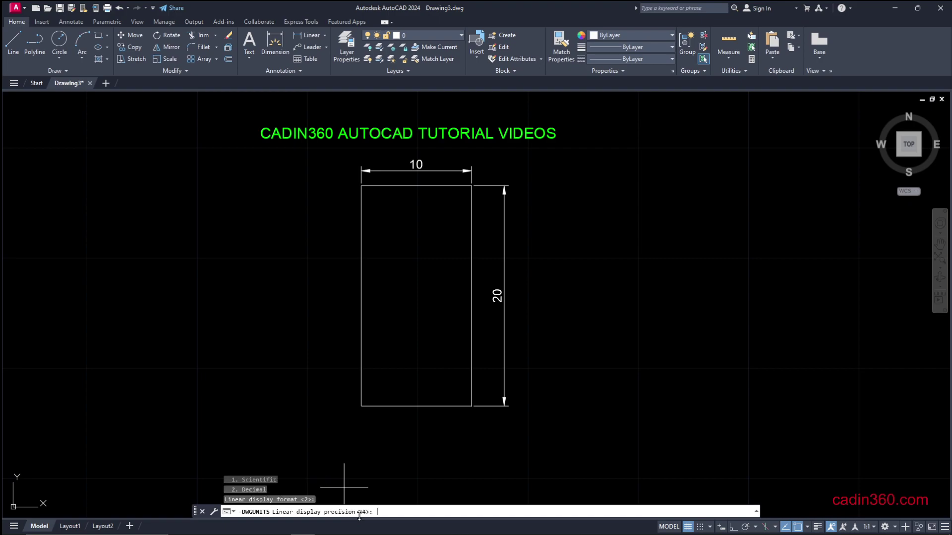
key(Return)
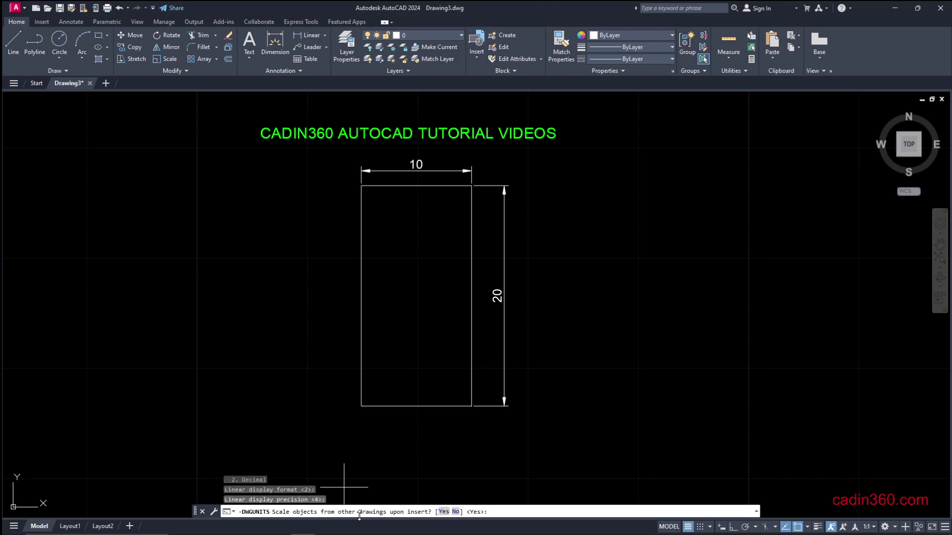
key(Return)
key(Return)
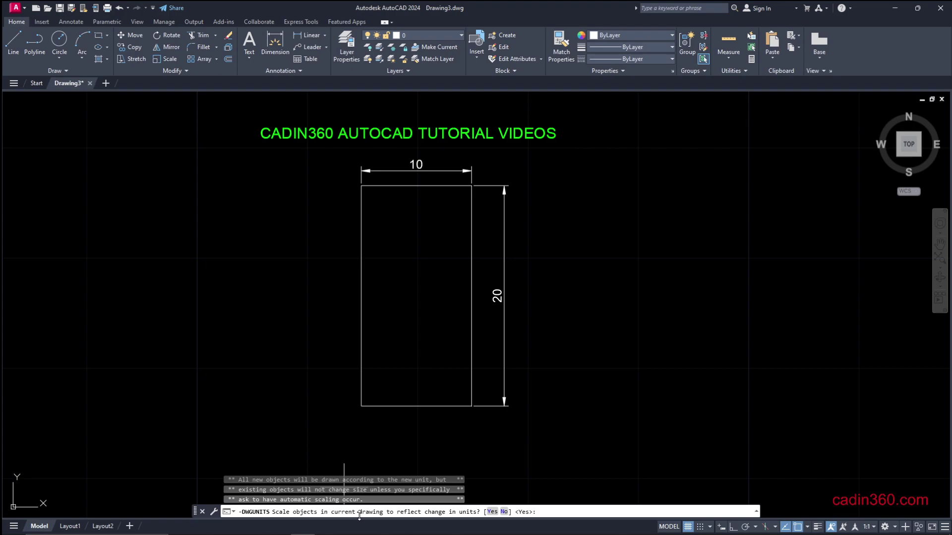
key(Return)
key(Return)
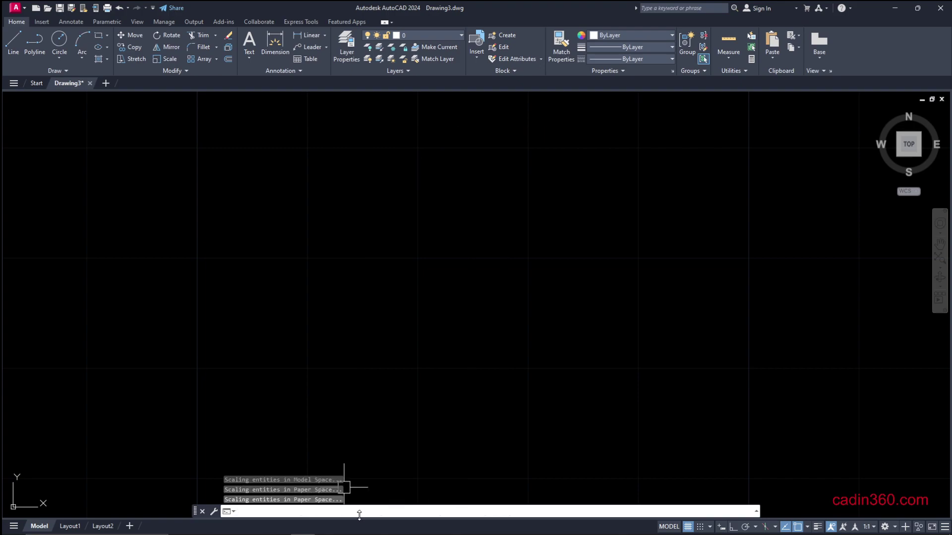
- Zoom to extents to show the rectangle now dimensioned 254 by 508
key(Return)
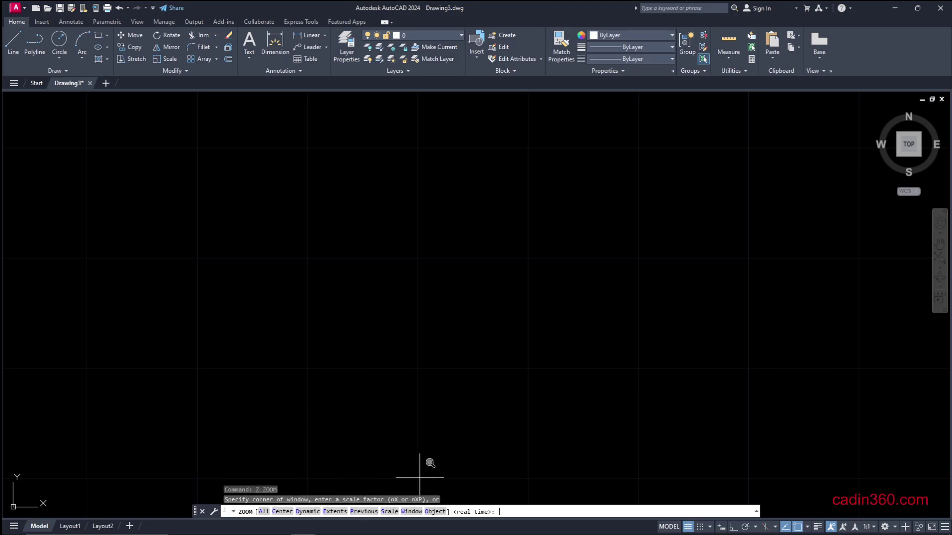
text(E)
key(Return)
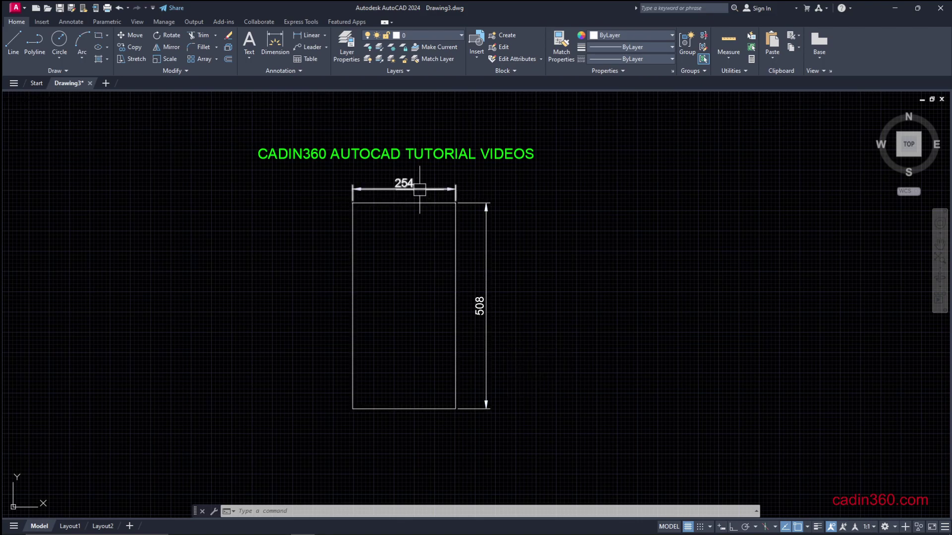
mouse_move(427, 187)
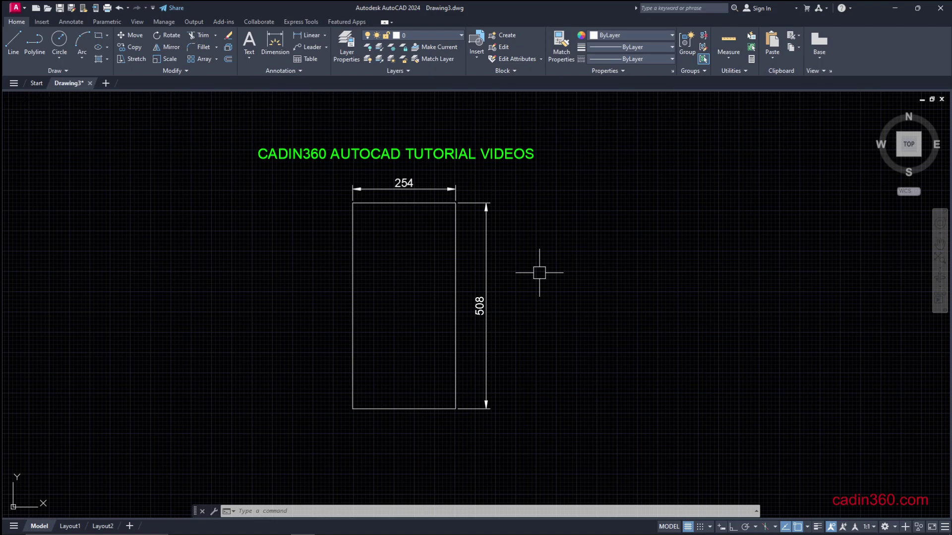
text(-DWG)
- Convert units to Inches (1) with precision 2, rescaling existing and paper space objects
key(Return)
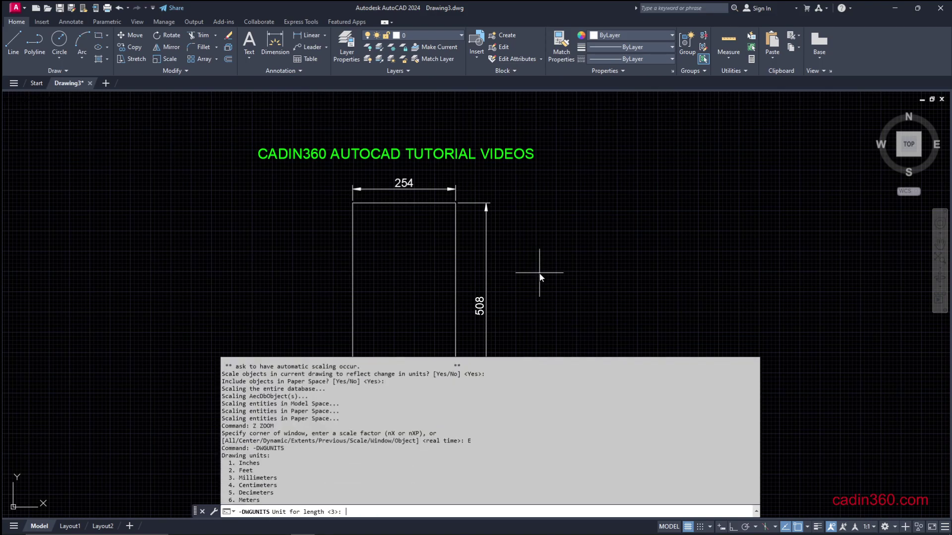
text(1)
key(Return)
key(Return)
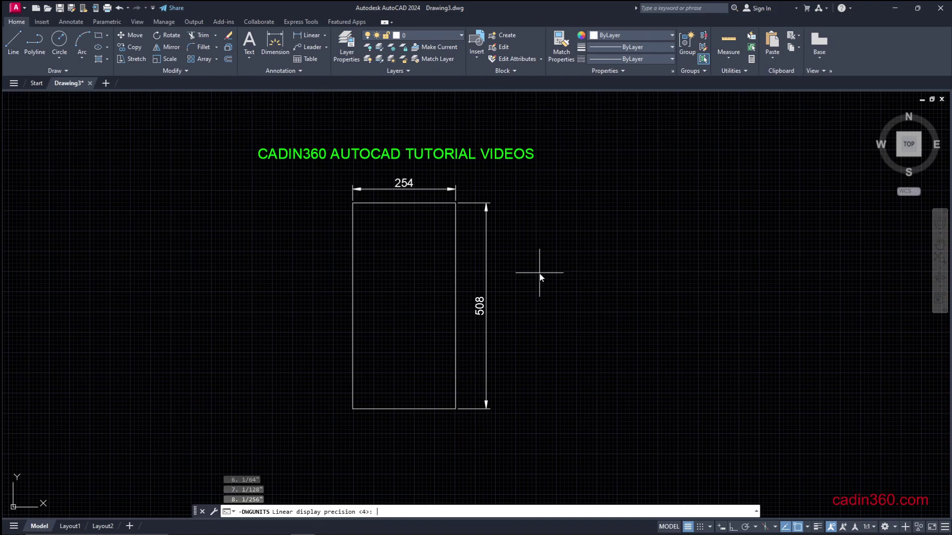
text(2)
key(Return)
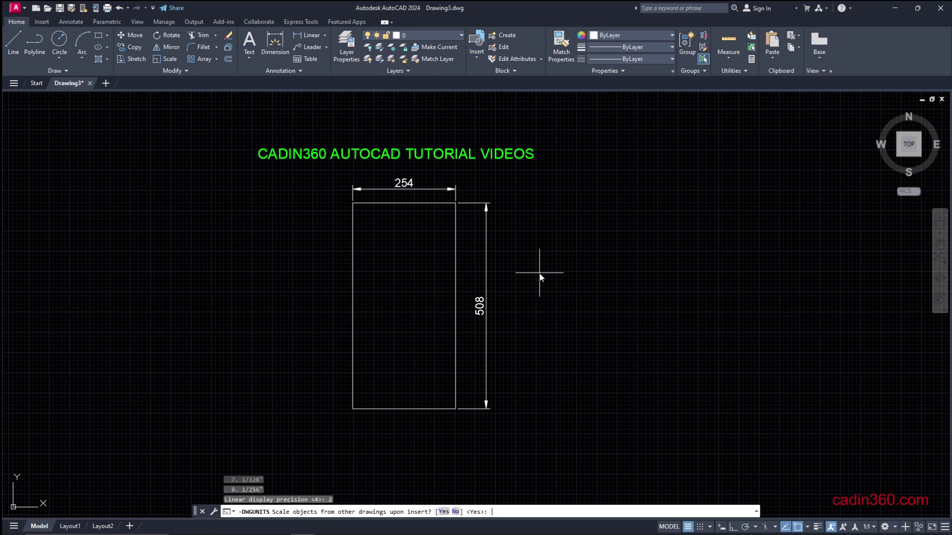
key(Return)
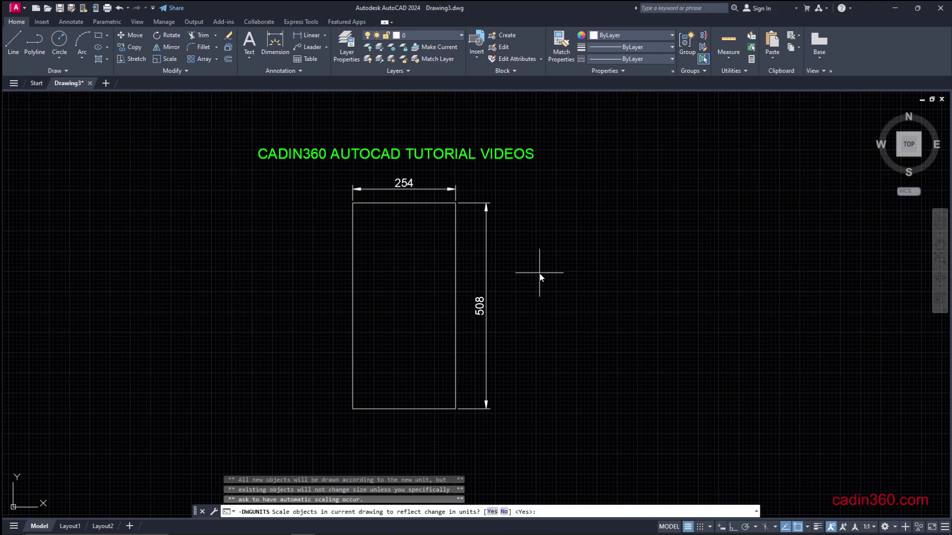
key(Return)
key(Return)
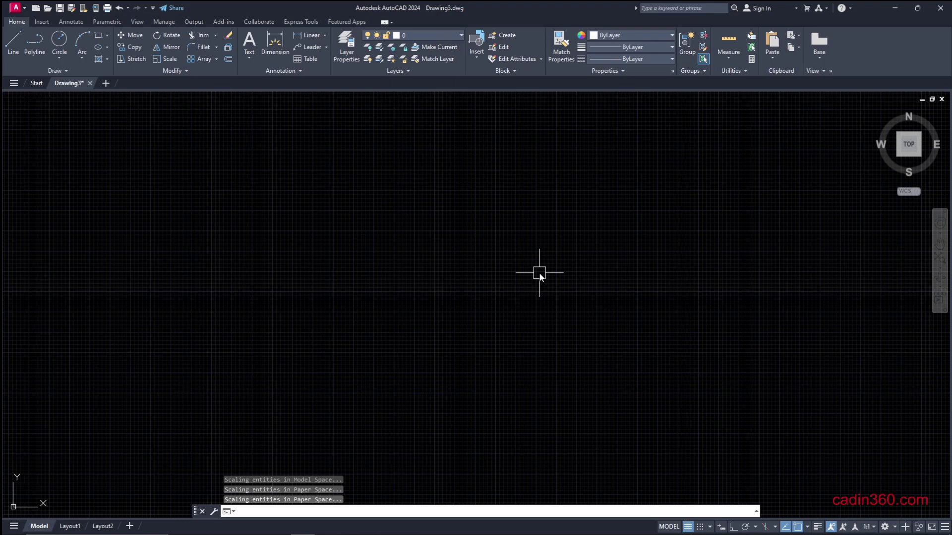
text(z)
key(Return)
text(e)
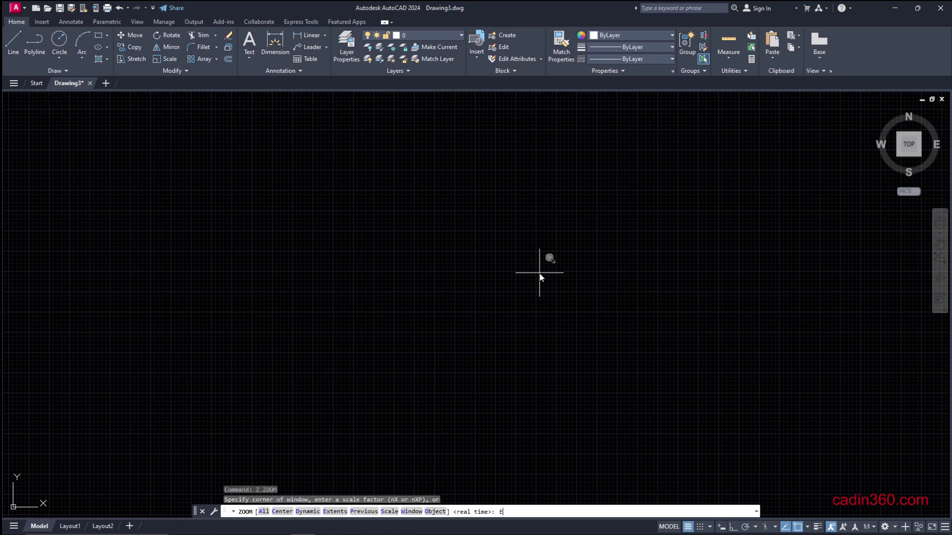
key(Return)
- Zoom out to see the rectangle dimensioned 10 by 20 again
scroll(323, 196, down, 1)
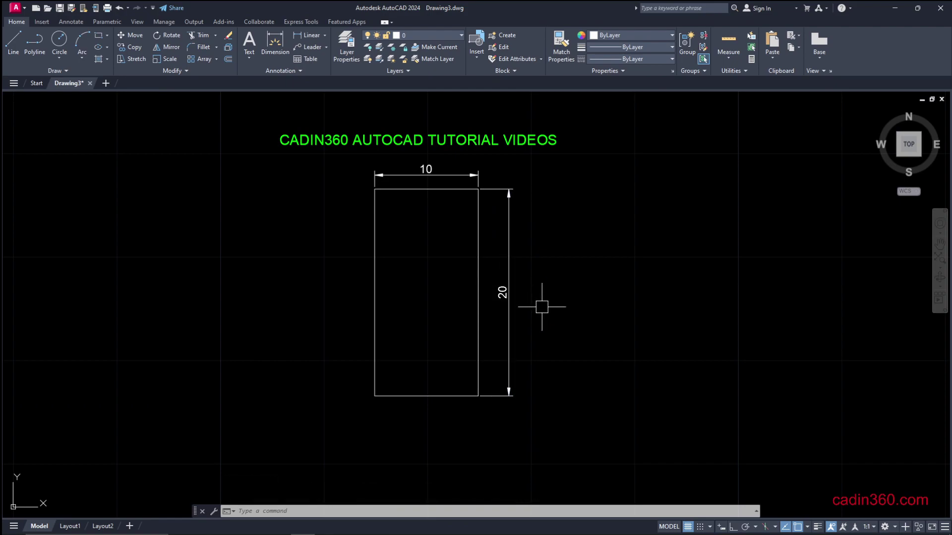
text(u)
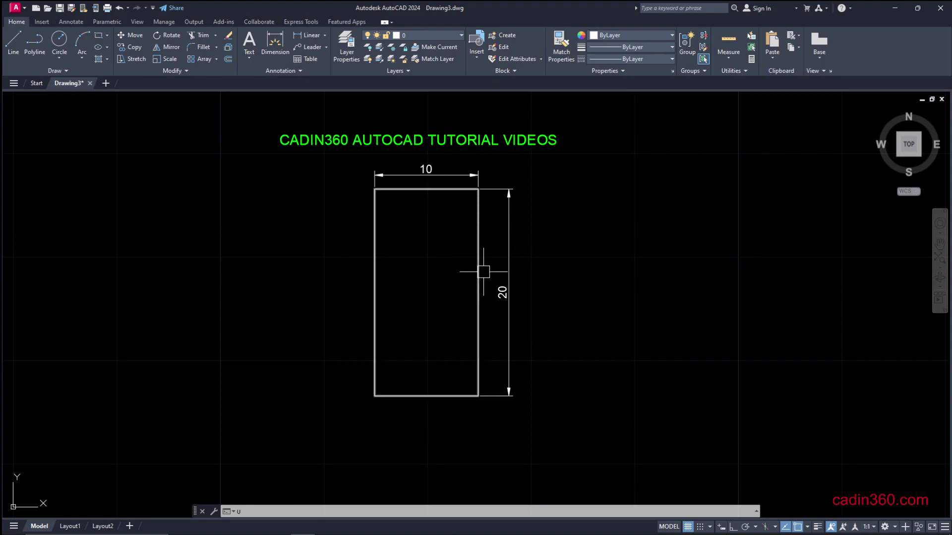
text(n)
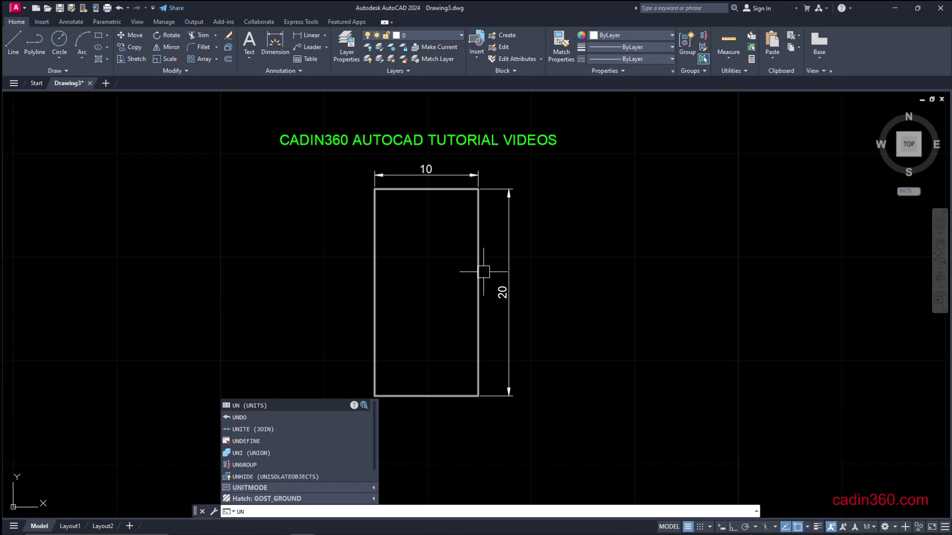
- Set the length type to Decimal in the Drawing Units dialog and confirm
key(Return)
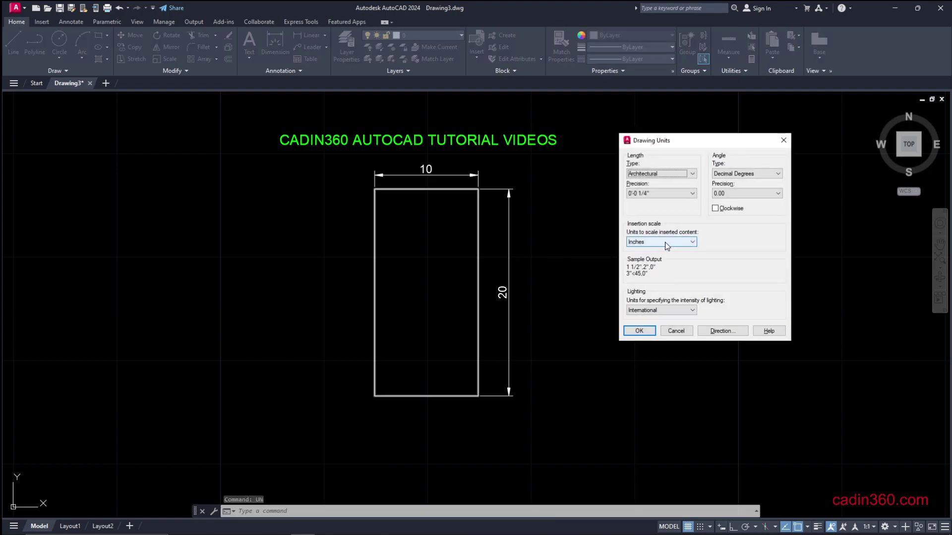
click(673, 179)
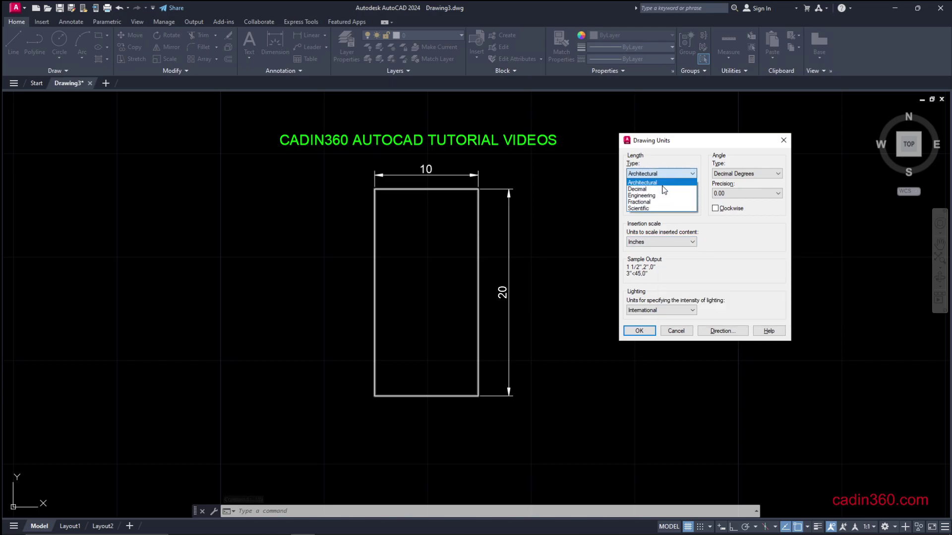
click(654, 188)
click(640, 332)
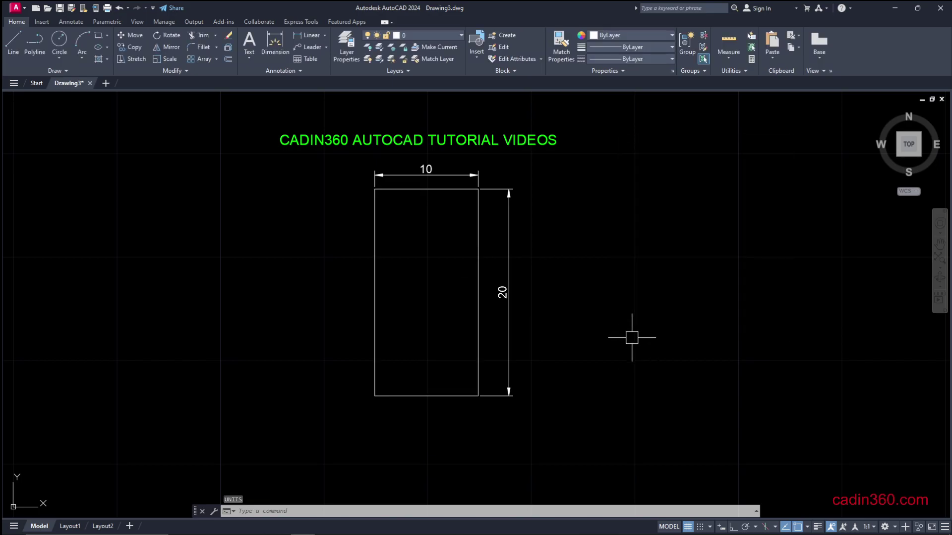